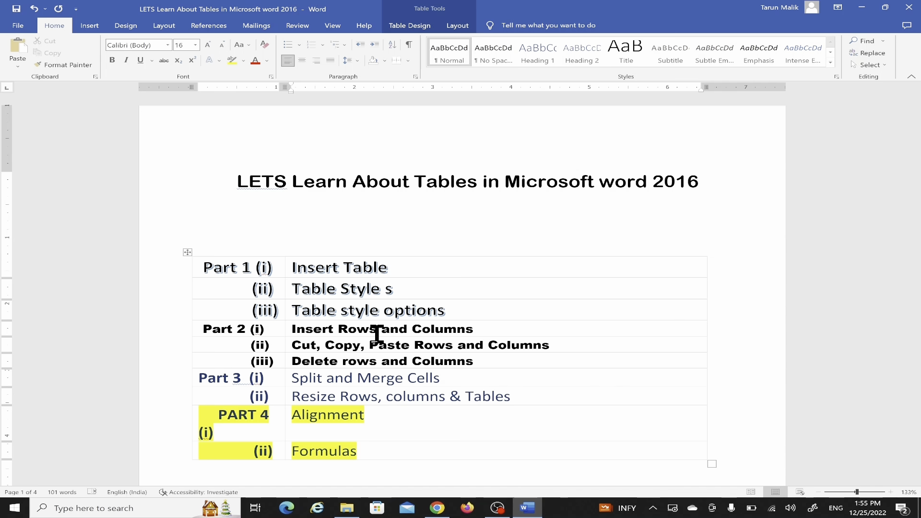
# Insert a blank column to the left of the S.N. column in the DAV College student table.
pyautogui.scroll(-1, 377, 334)
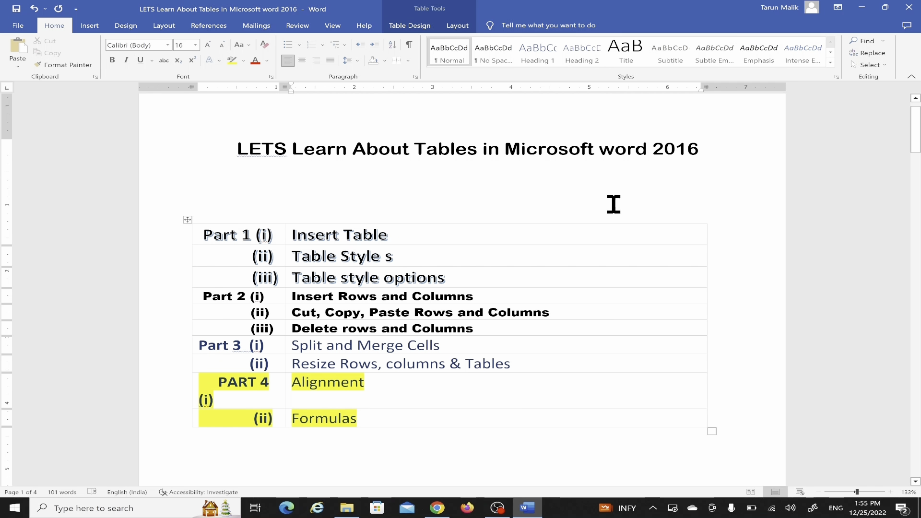
pyautogui.scroll(-2, 612, 203)
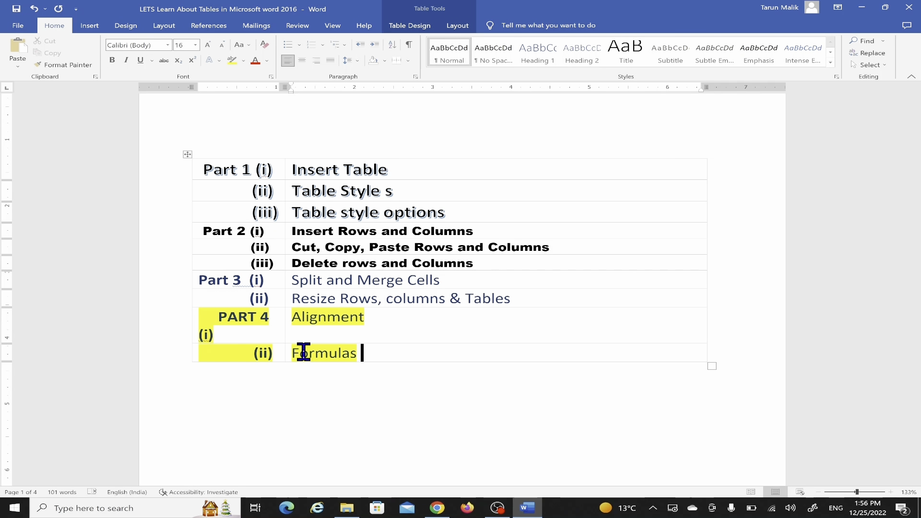
pyautogui.scroll(-10, 307, 355)
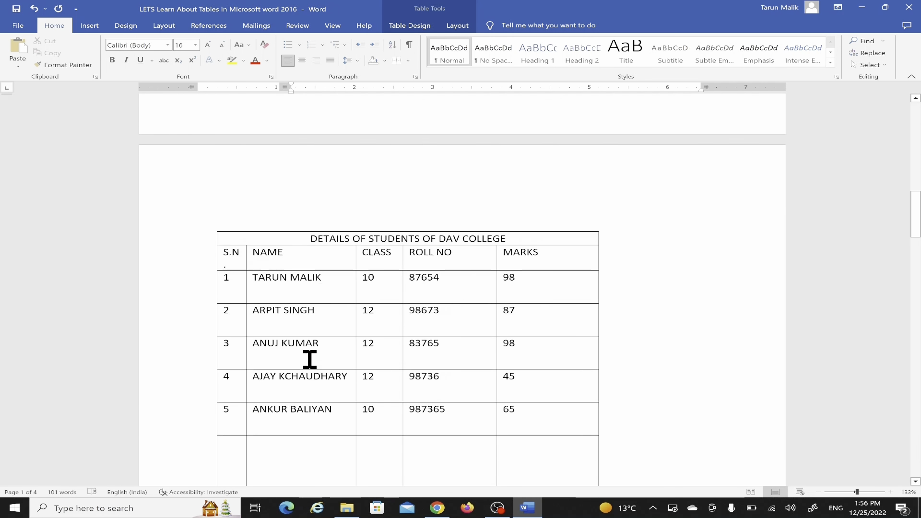
pyautogui.scroll(1, 225, 190)
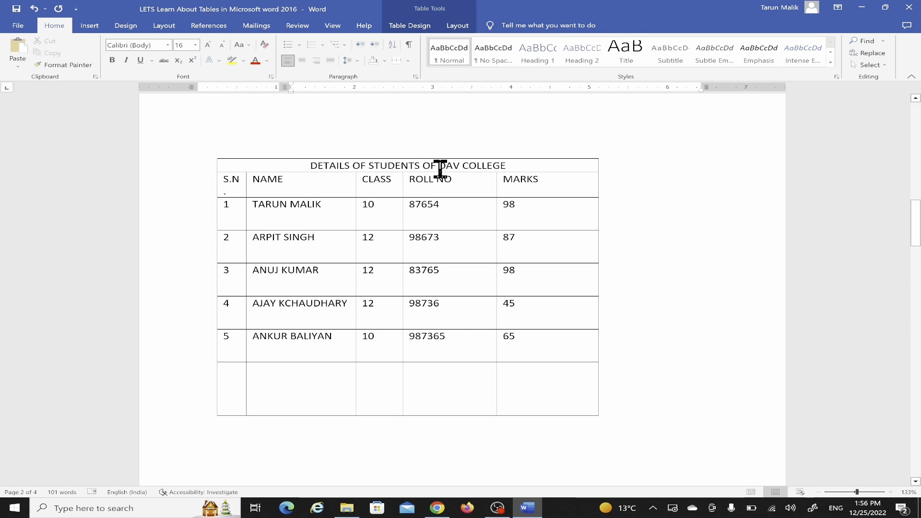
pyautogui.click(224, 181)
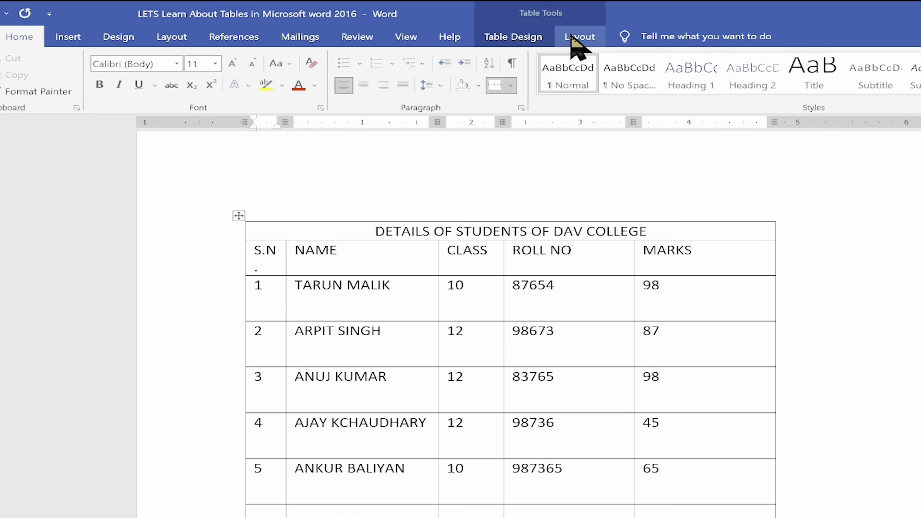
pyautogui.click(457, 25)
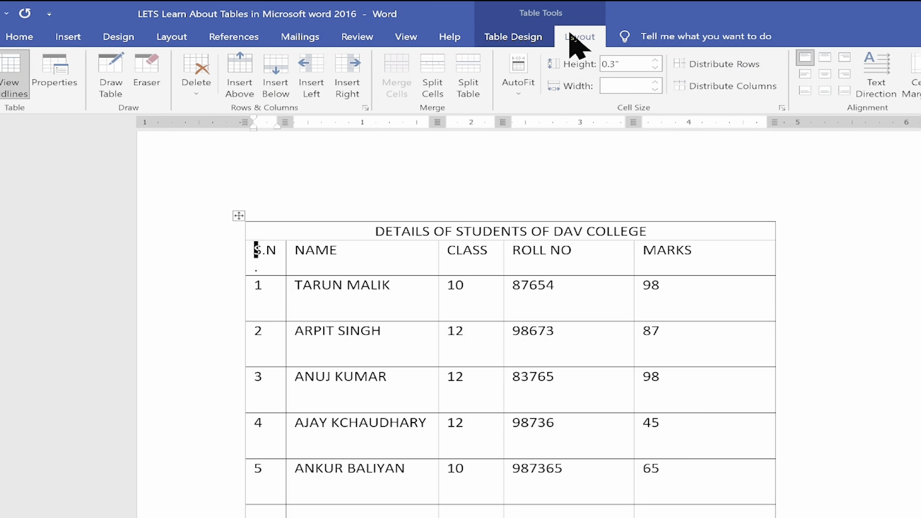
pyautogui.click(315, 72)
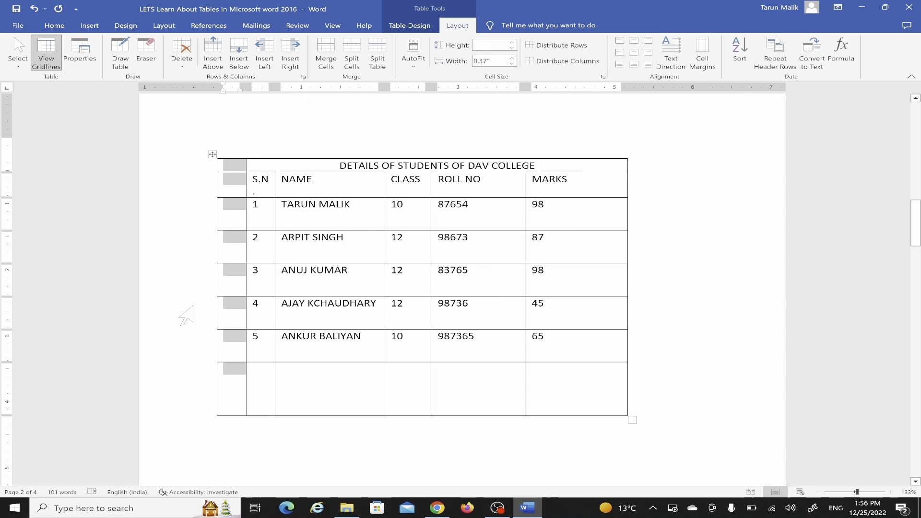
pyautogui.click(199, 319)
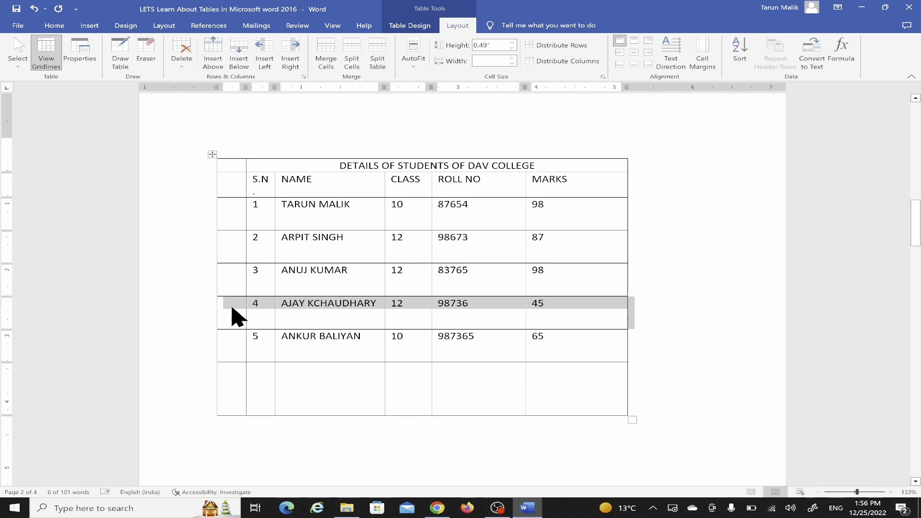
# Enter "DETAILS OF STUDENTS OF DAV COLLEGE" in the new column's top cell and merge all of that column's cells.
pyautogui.click(227, 165)
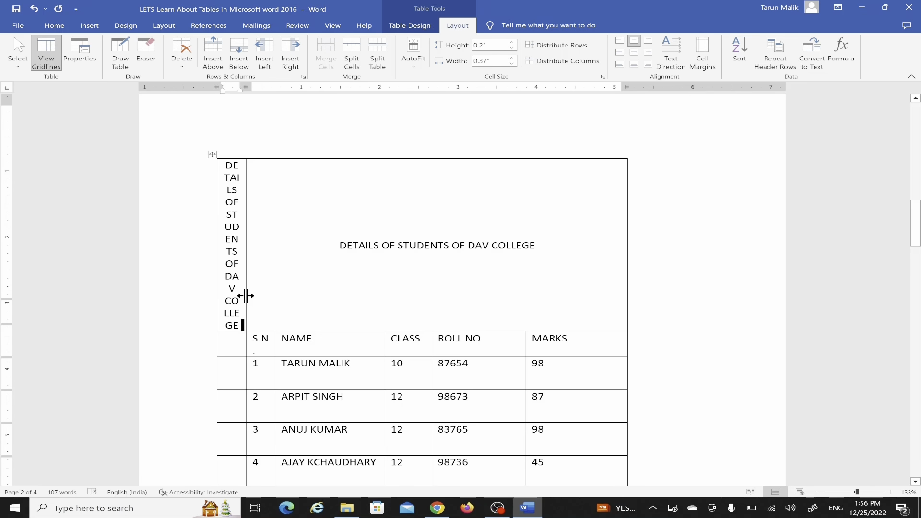
pyautogui.scroll(-1, 348, 234)
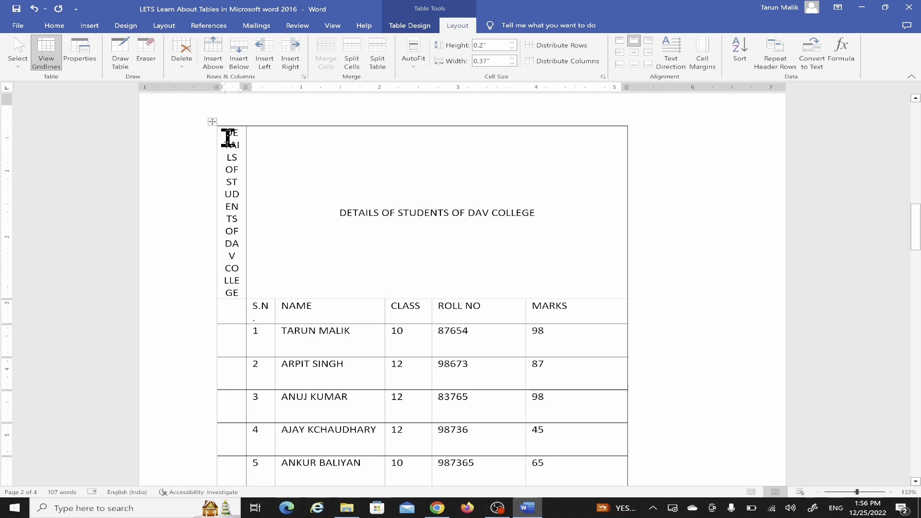
pyautogui.moveTo(229, 137); pyautogui.dragTo(238, 478)
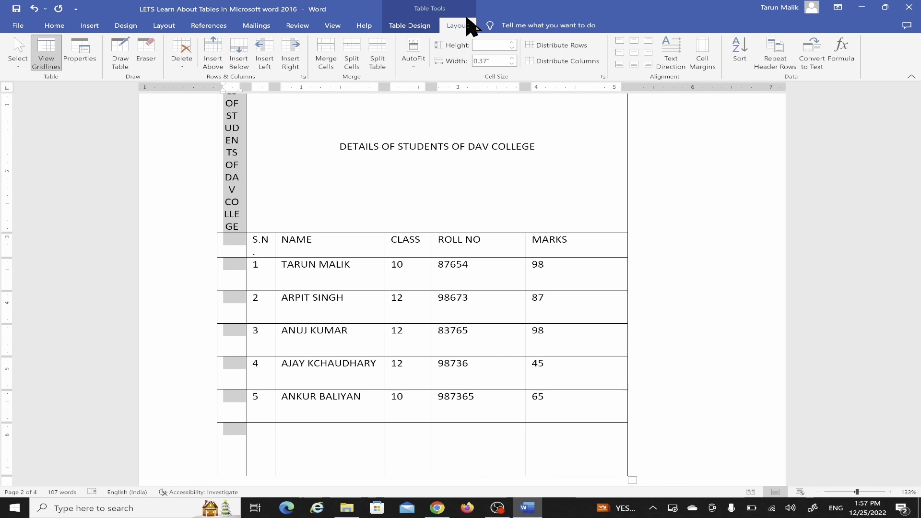
pyautogui.click(332, 62)
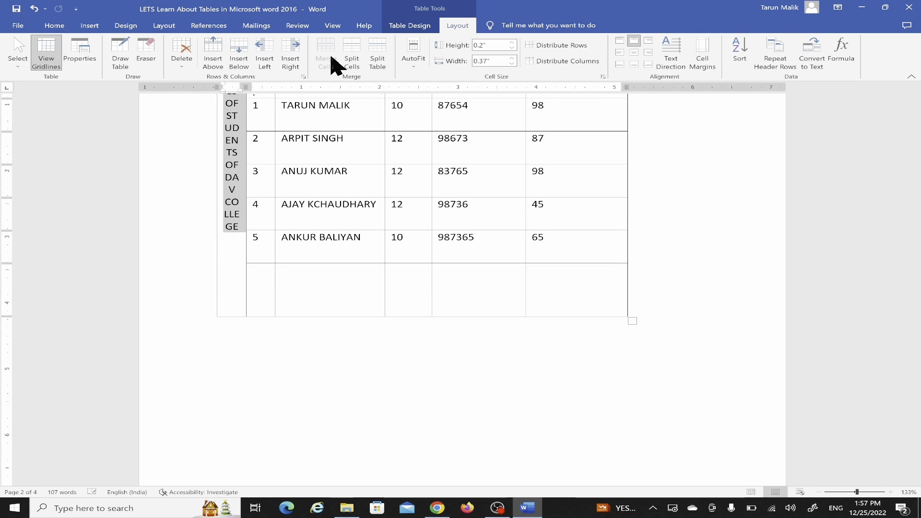
pyautogui.scroll(4, 318, 136)
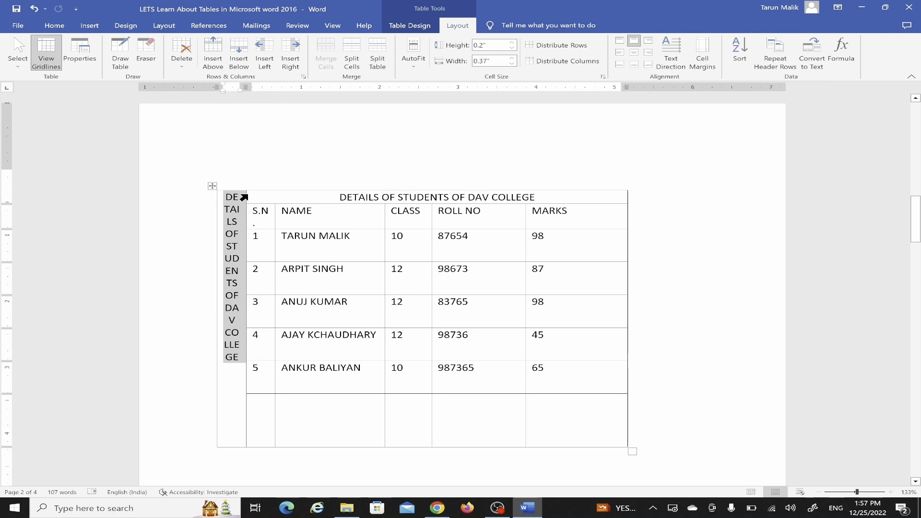
pyautogui.click(245, 156)
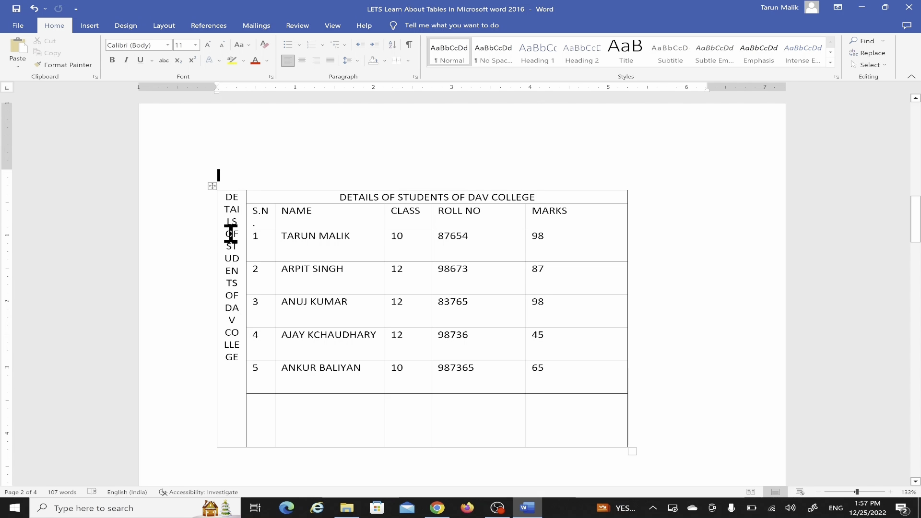
# Rotate the title text in the merged first-column cell so it reads vertically from top to bottom.
pyautogui.click(226, 188)
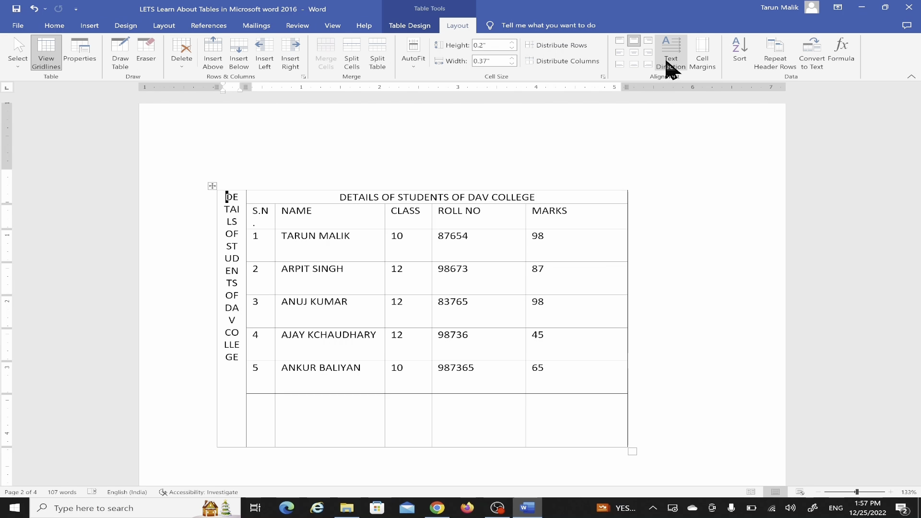
pyautogui.click(670, 63)
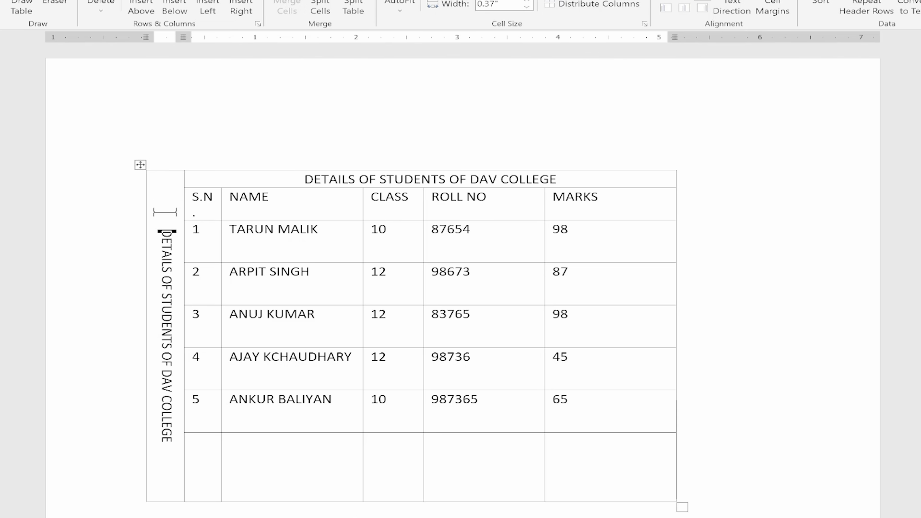
pyautogui.click(126, 418)
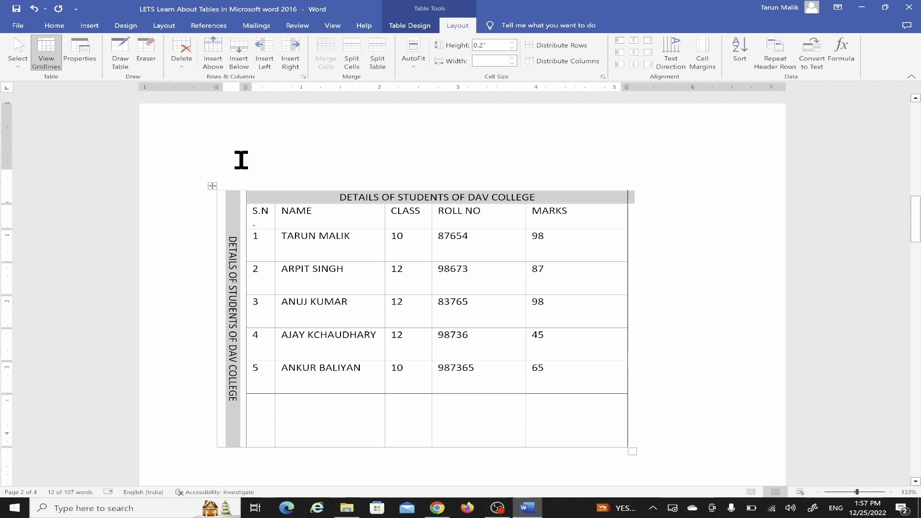
pyautogui.click(176, 129)
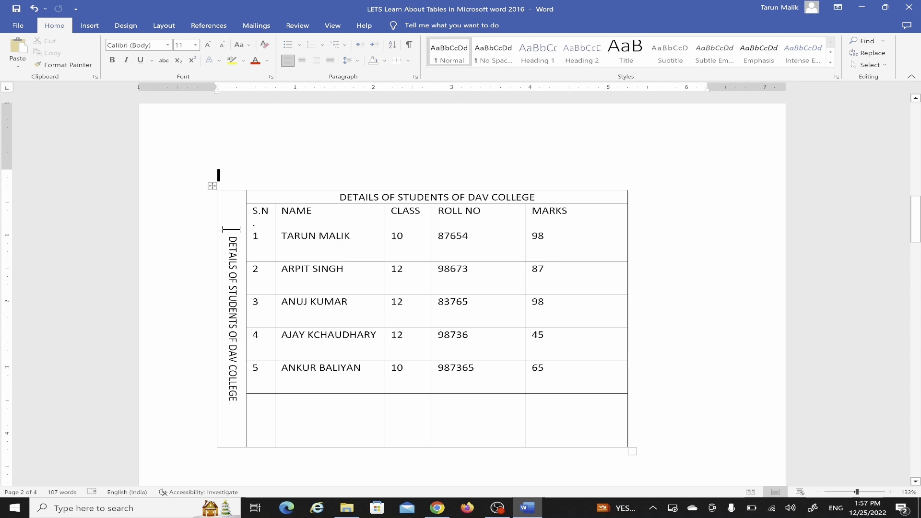
# Set the width of the merged vertical title column to 0.35".
pyautogui.click(232, 238)
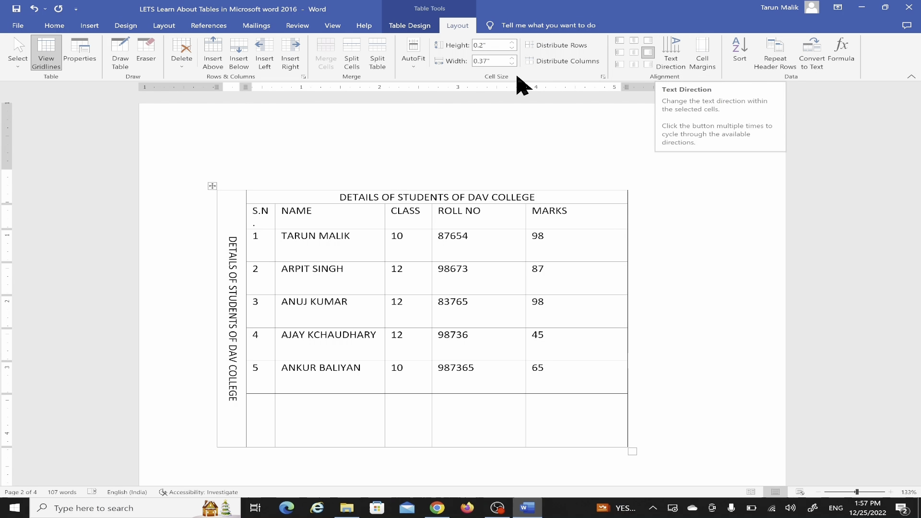
pyautogui.click(512, 58)
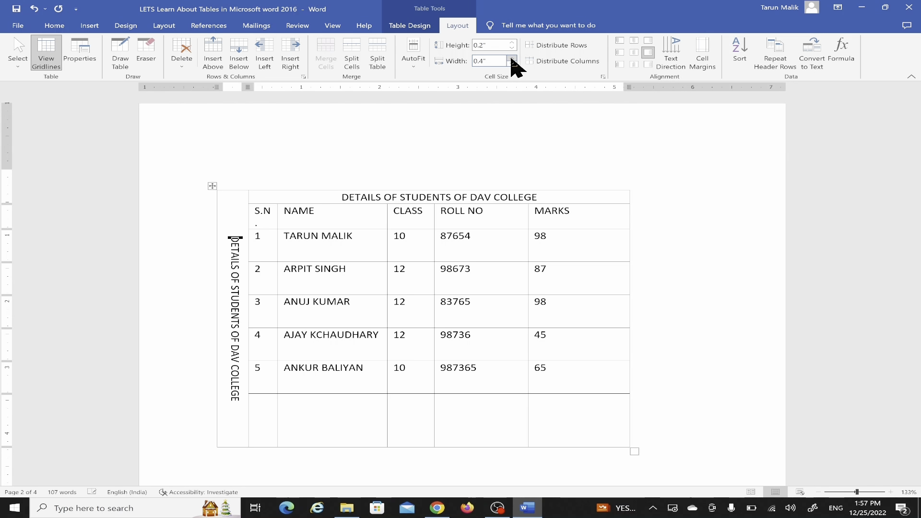
pyautogui.click(512, 64)
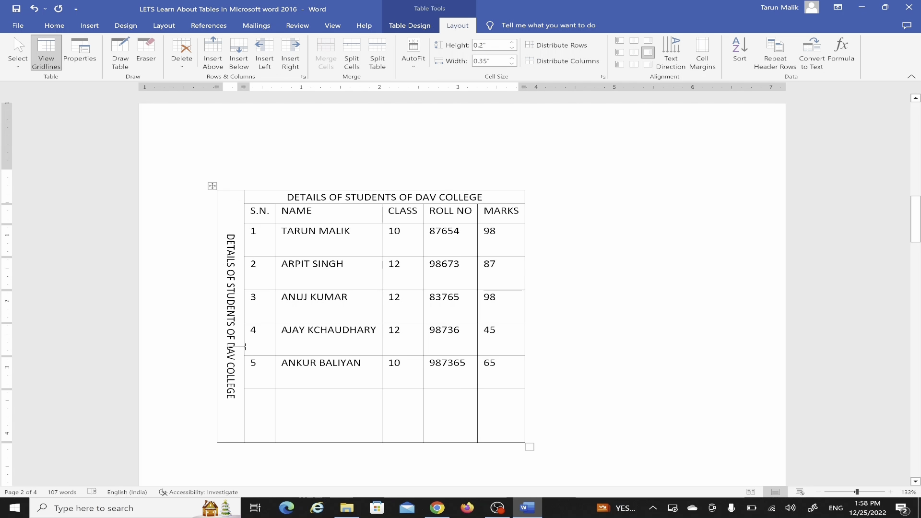
pyautogui.click(688, 292)
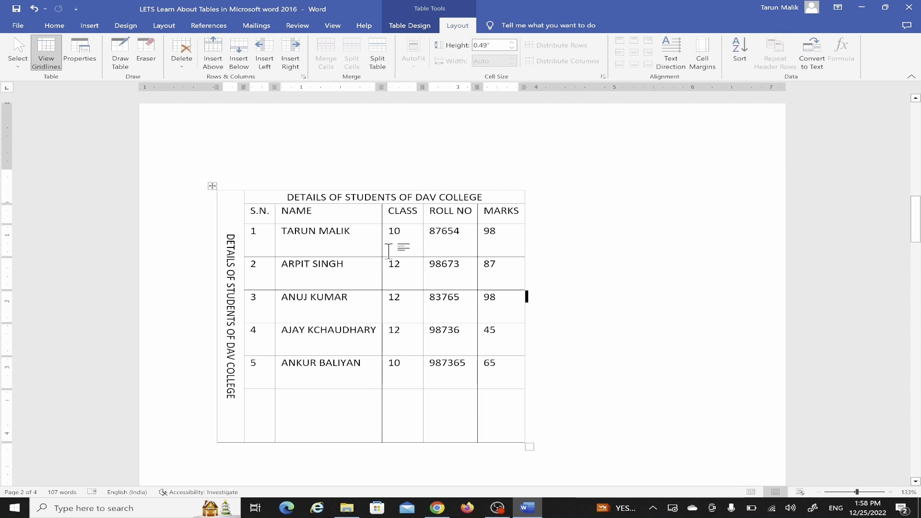
# Rotate the text in the NAME cells of students 1 and 2 so it reads vertically downward.
pyautogui.click(349, 247)
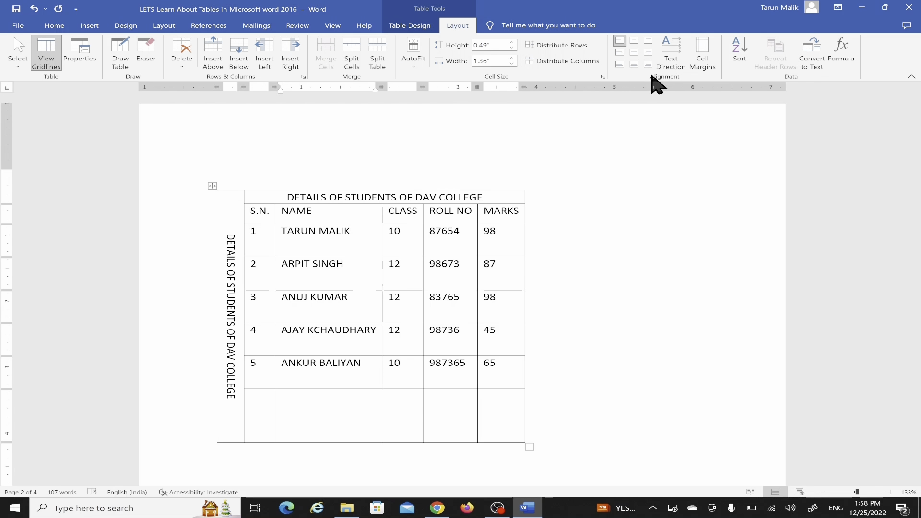
pyautogui.click(672, 61)
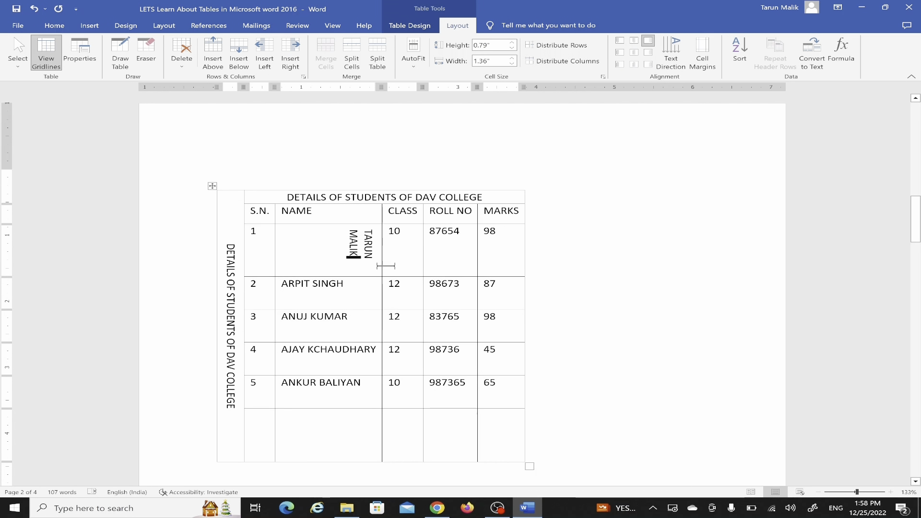
pyautogui.click(342, 289)
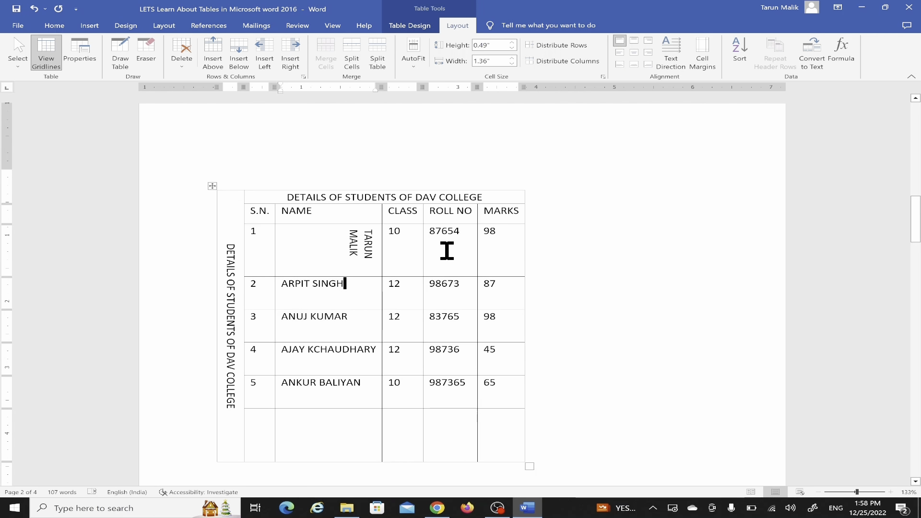
pyautogui.click(677, 65)
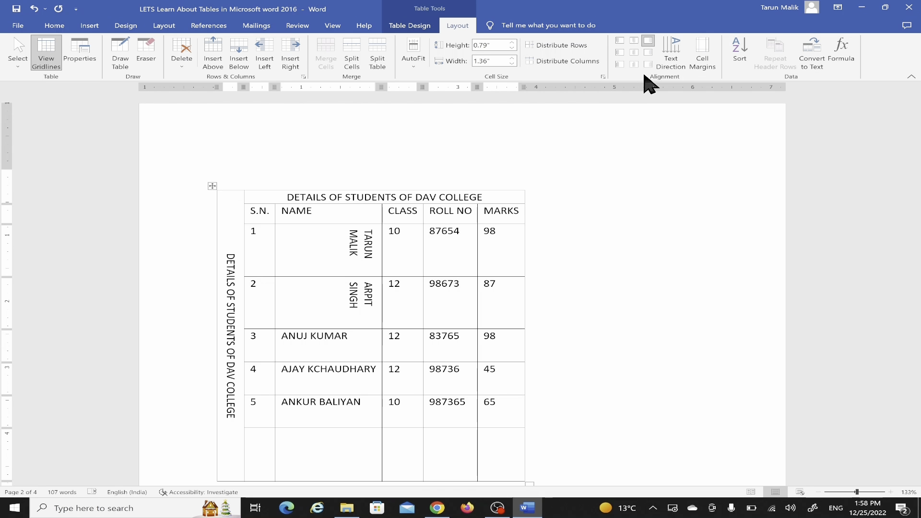
# Cycle student 1's NAME cell through the available text directions and return it to horizontal.
pyautogui.click(673, 67)
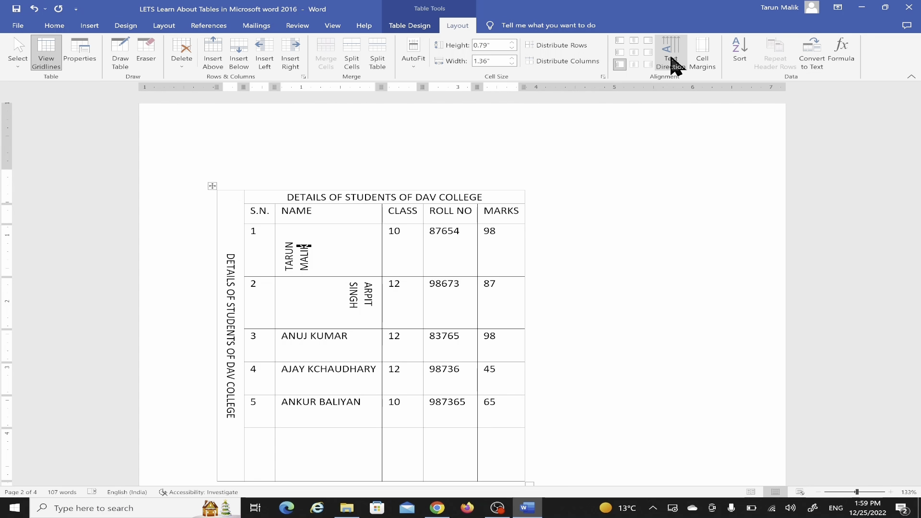
pyautogui.click(674, 65)
pyautogui.click(674, 65)
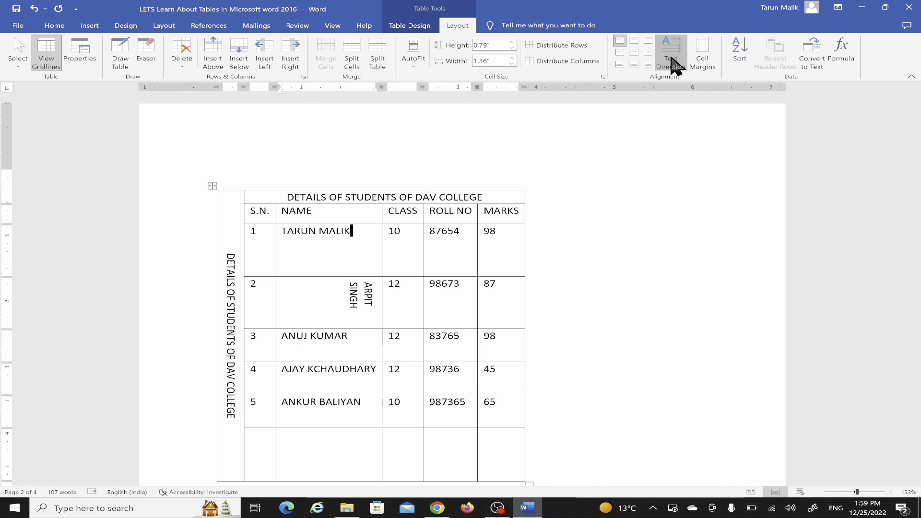
pyautogui.click(673, 65)
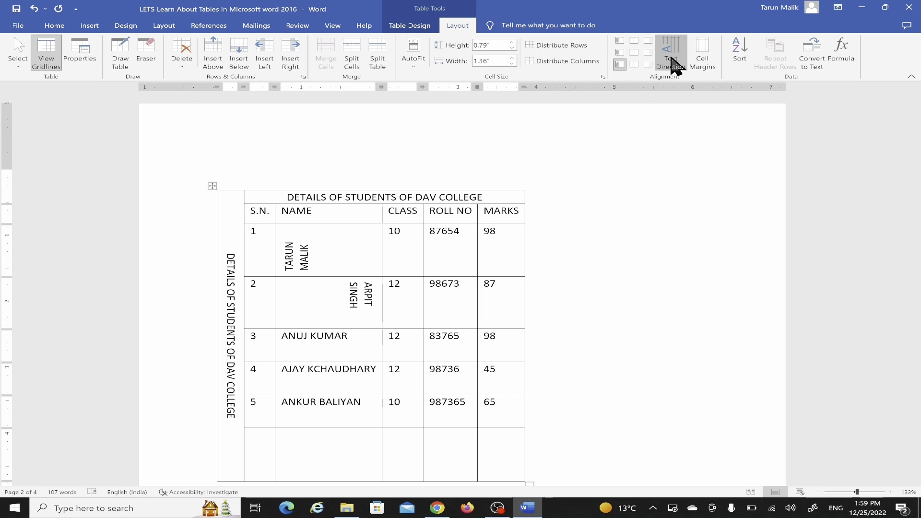
pyautogui.click(674, 65)
pyautogui.click(673, 64)
pyautogui.click(673, 64)
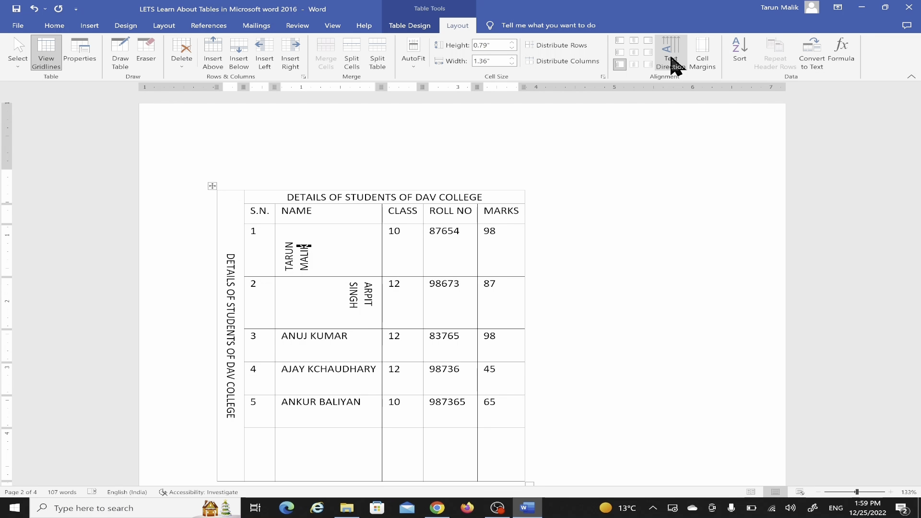
pyautogui.click(671, 65)
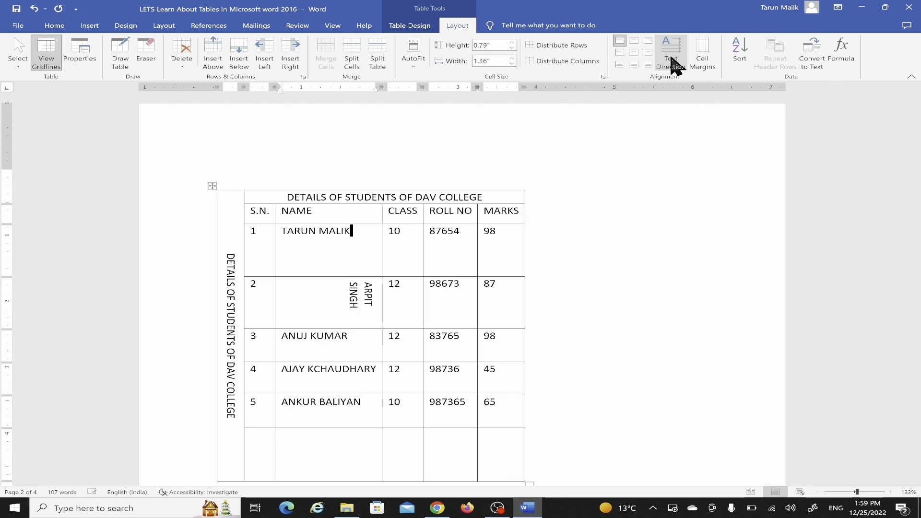
# Change the text direction of student 2's NAME cell back to horizontal.
pyautogui.click(349, 299)
pyautogui.click(678, 67)
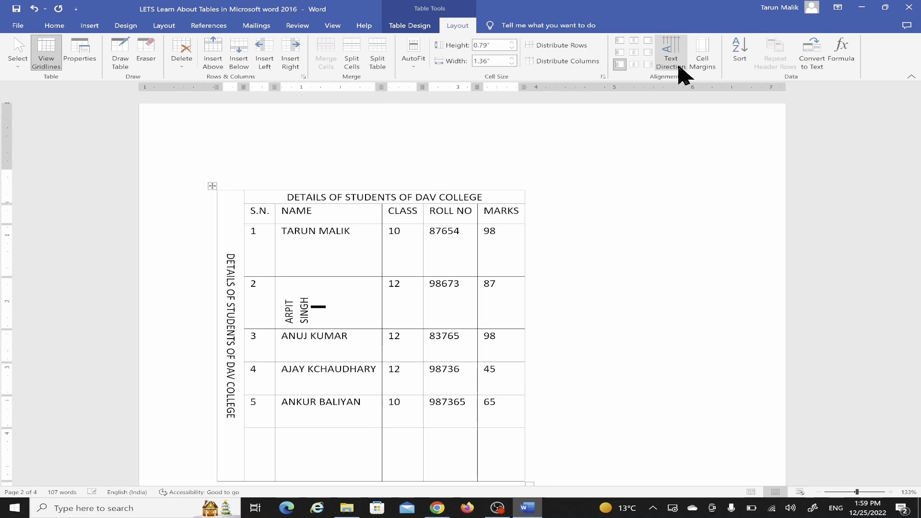
pyautogui.click(679, 69)
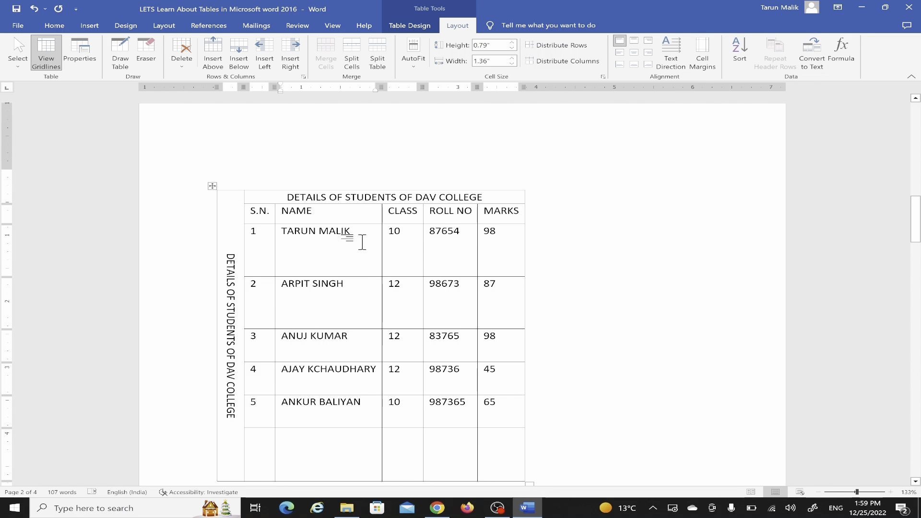
# Reduce the height of student 1's row to 0.2".
pyautogui.click(297, 259)
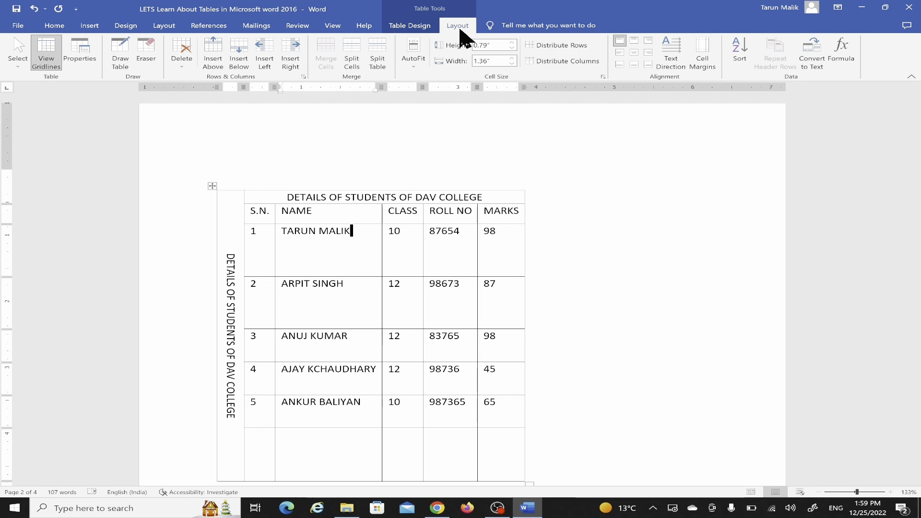
pyautogui.click(512, 49)
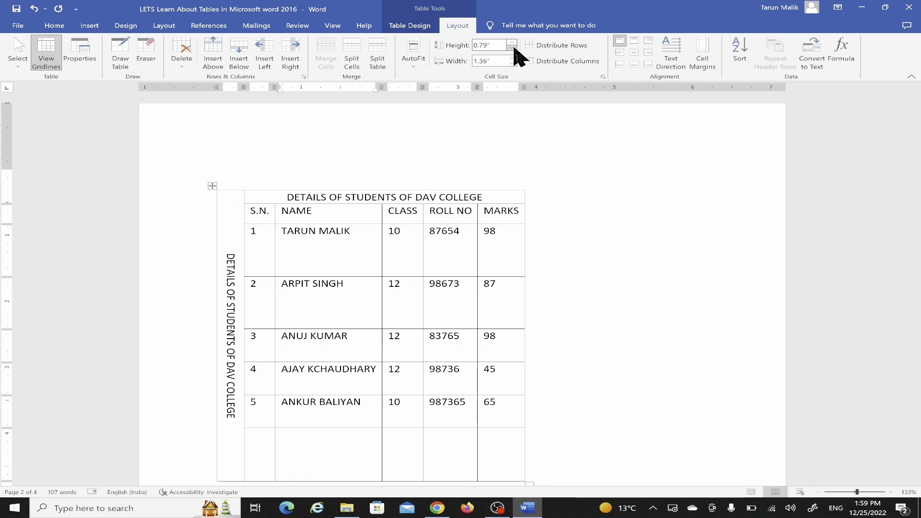
pyautogui.click(513, 48)
pyautogui.click(513, 48)
pyautogui.click(513, 48)
pyautogui.click(512, 49)
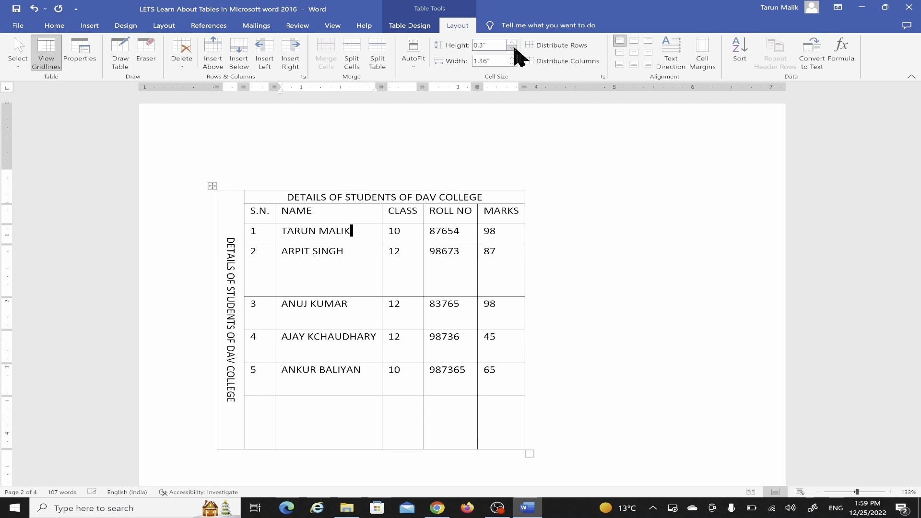
pyautogui.click(512, 48)
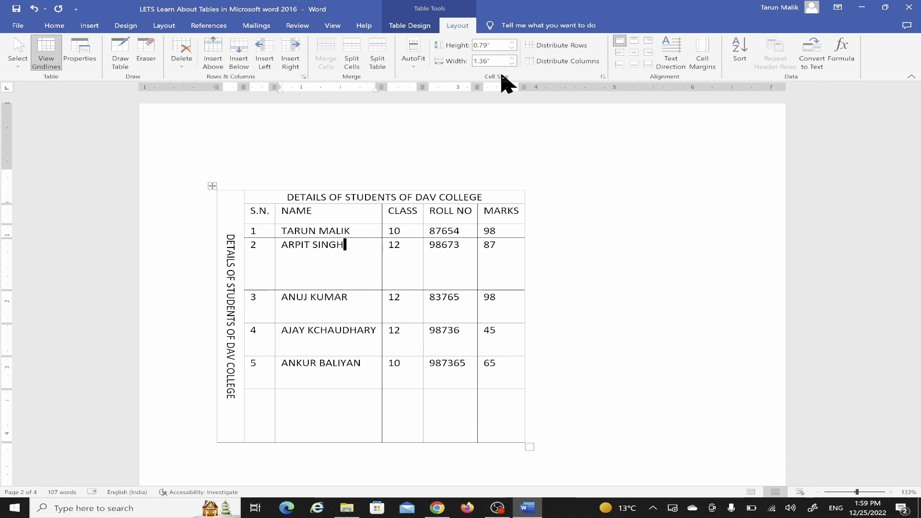
# Reduce the height of student 2's row to 0.2".
pyautogui.click(512, 48)
pyautogui.click(512, 48)
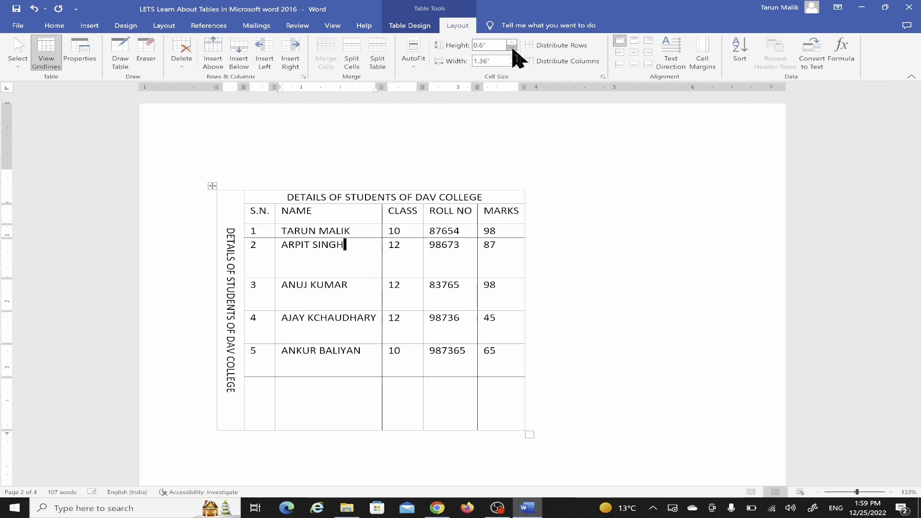
pyautogui.click(511, 48)
pyautogui.click(512, 48)
pyautogui.click(512, 48)
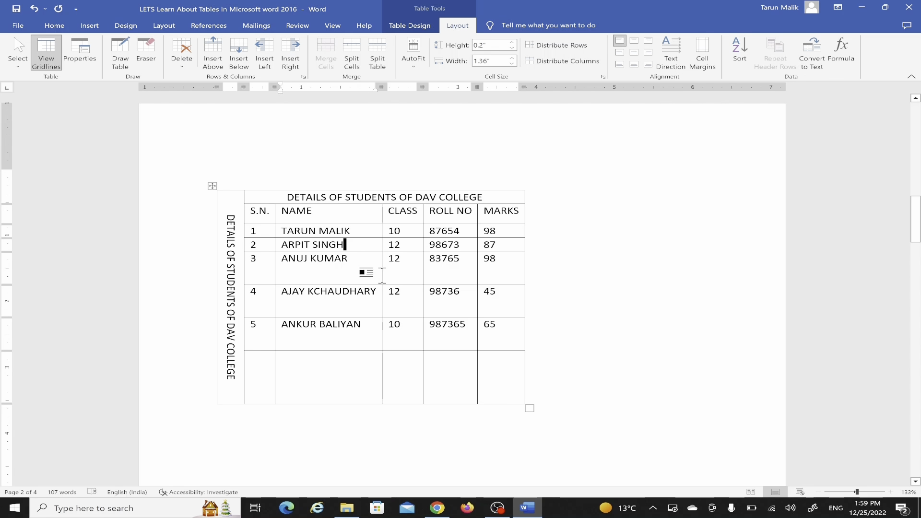
# Insert the formula =SUM(ABOVE) in the empty last cell of the MARKS column.
pyautogui.click(501, 366)
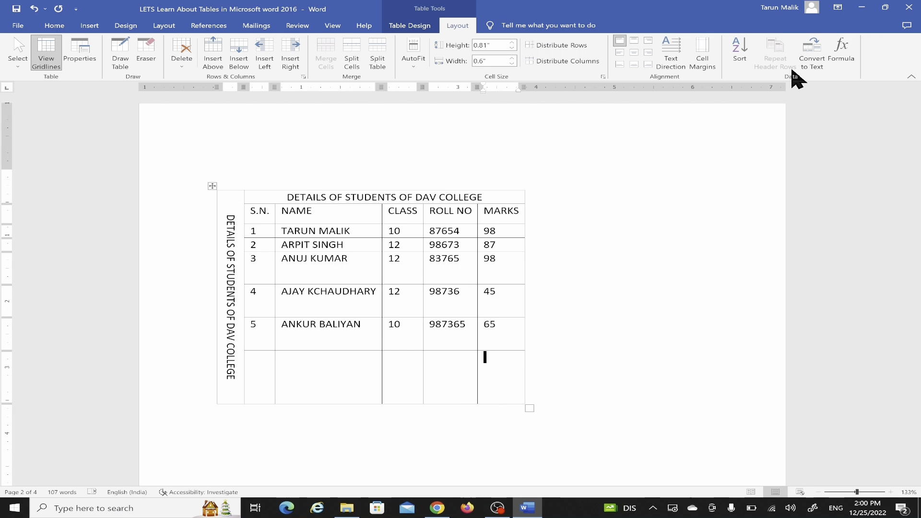
pyautogui.click(848, 60)
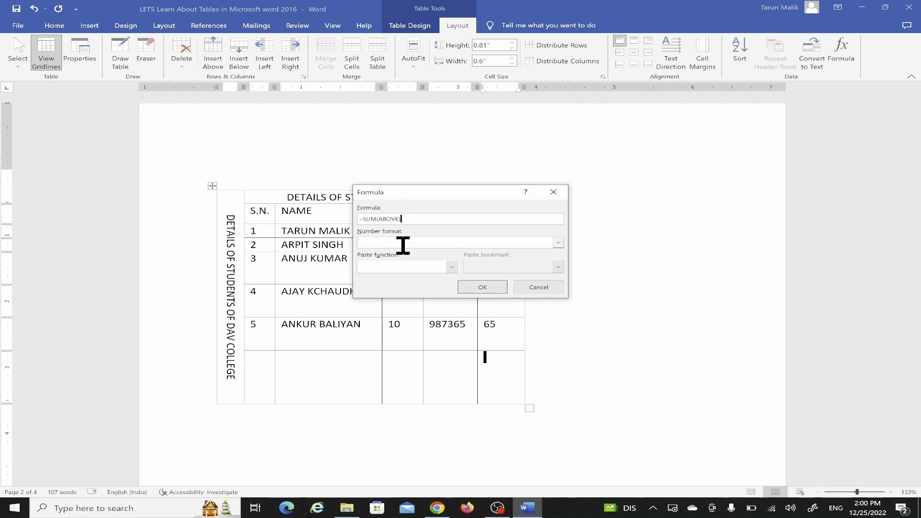
pyautogui.moveTo(479, 204); pyautogui.dragTo(344, 124)
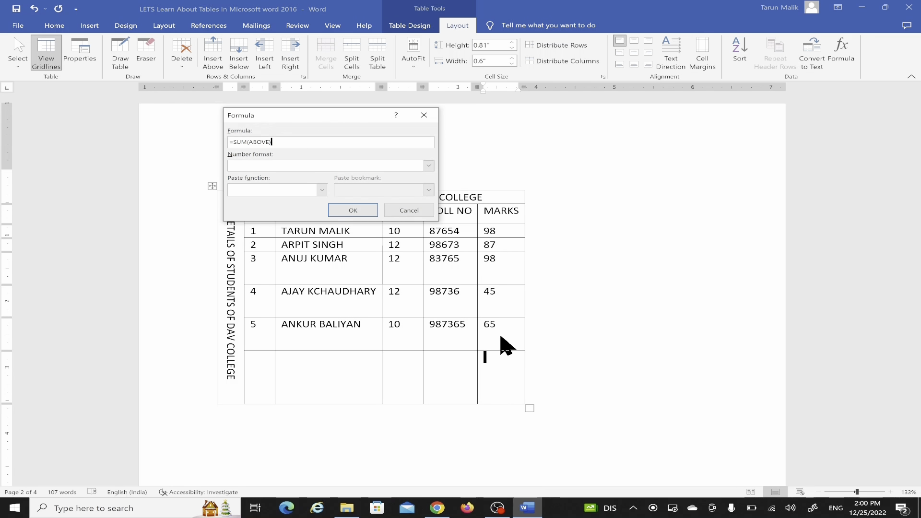
pyautogui.click(353, 211)
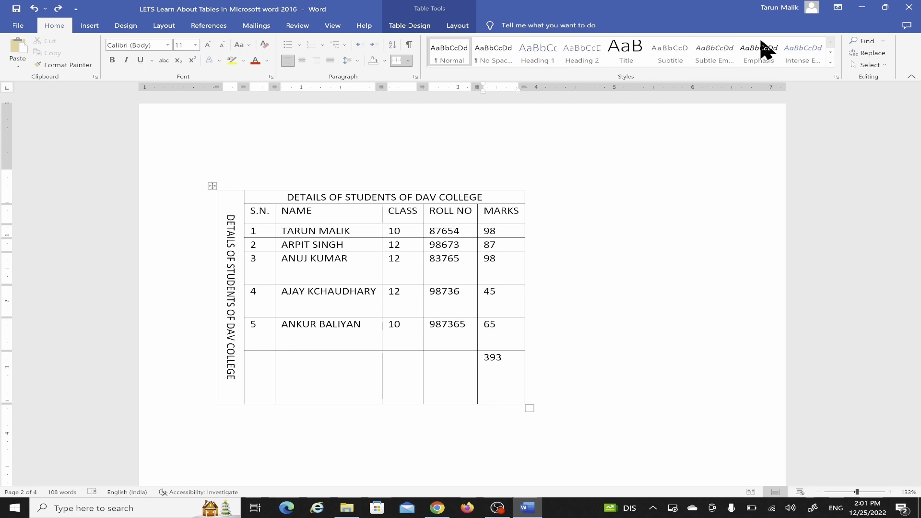
pyautogui.click(454, 26)
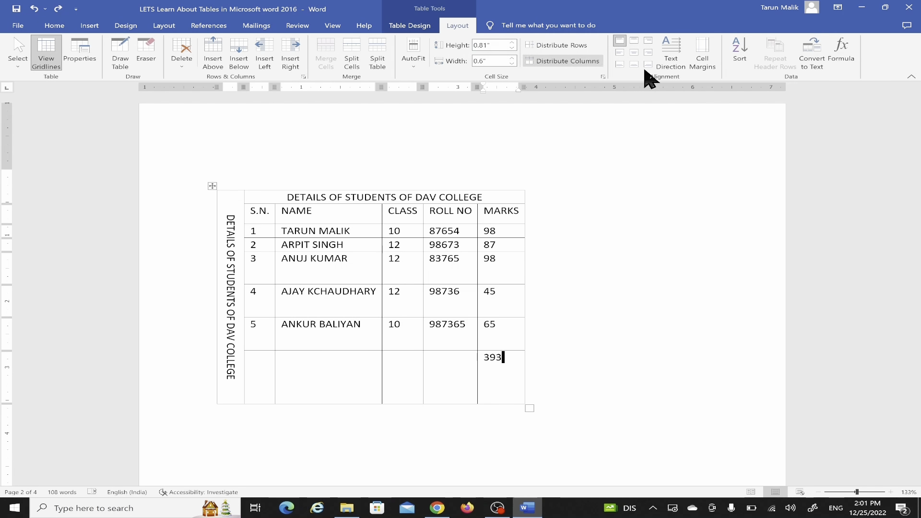
pyautogui.click(840, 56)
pyautogui.click(414, 210)
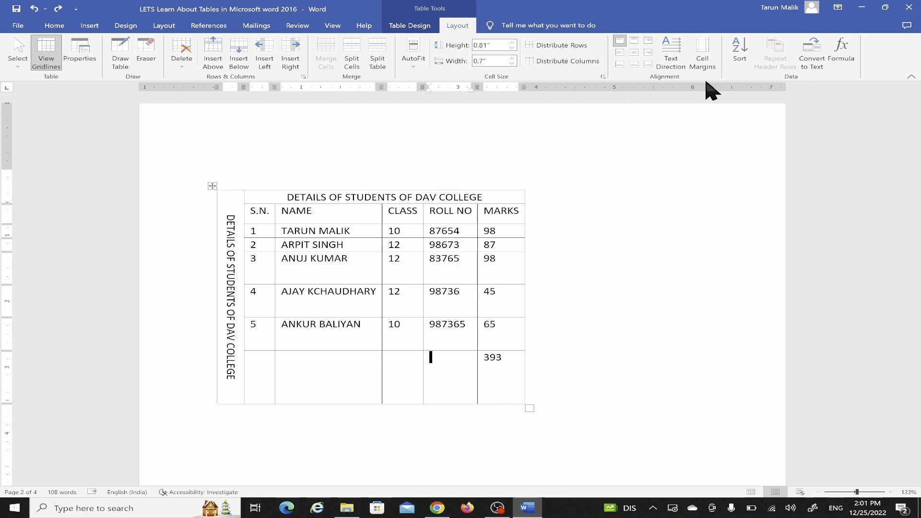
# Insert the formula =AVERAGE(ABOVE) in the empty last cell of the ROLL NO column.
pyautogui.click(850, 53)
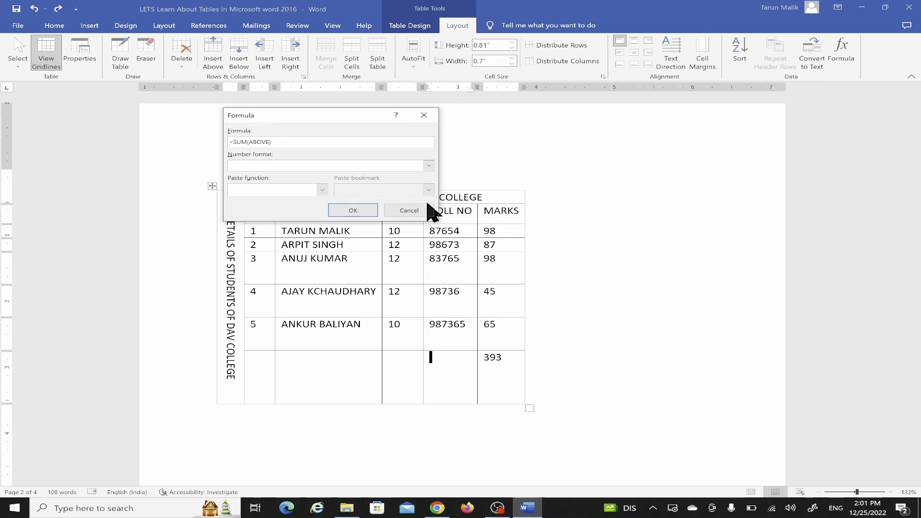
pyautogui.click(322, 190)
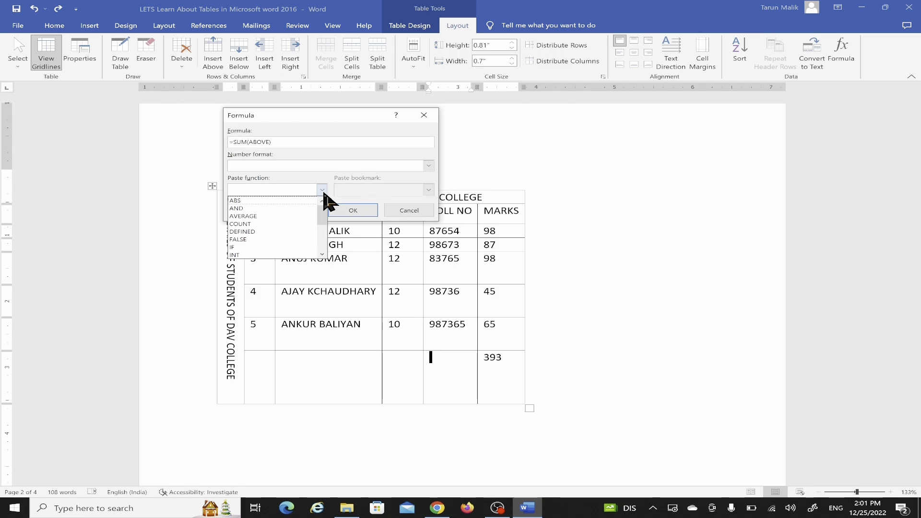
pyautogui.click(290, 216)
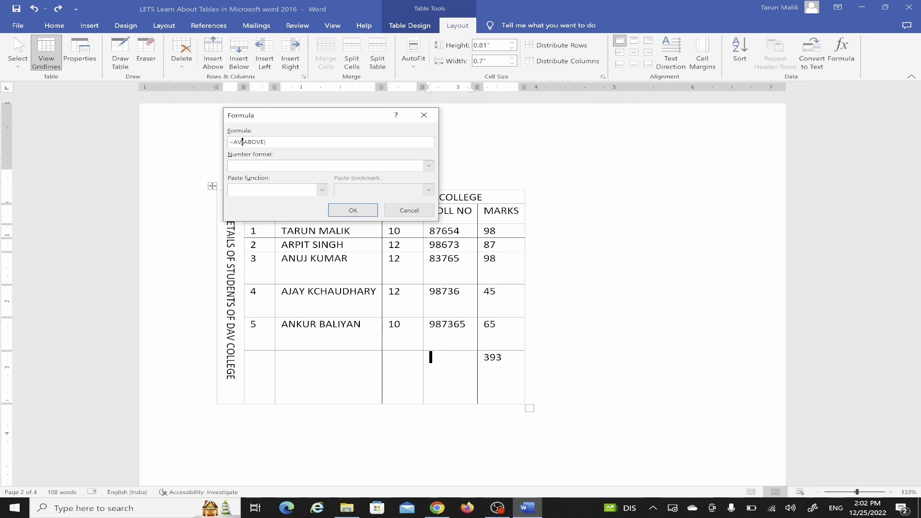
pyautogui.write('RAGE')
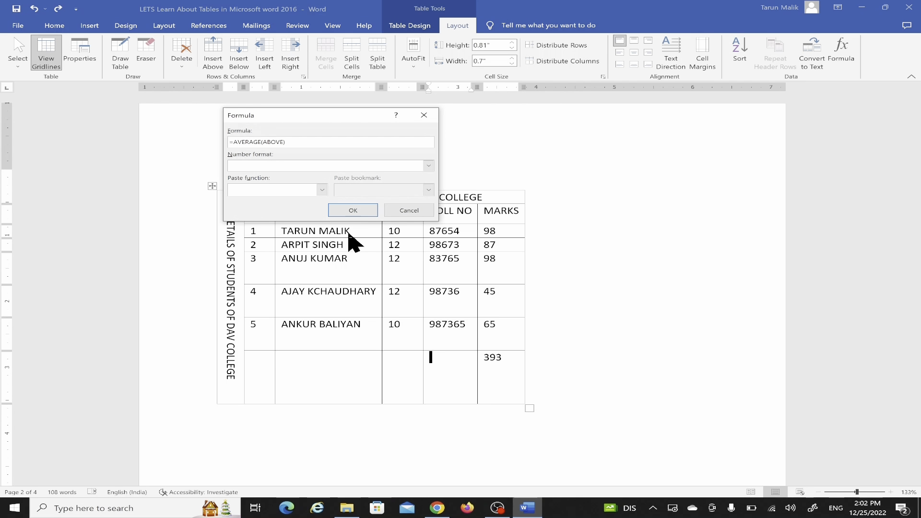
pyautogui.click(348, 212)
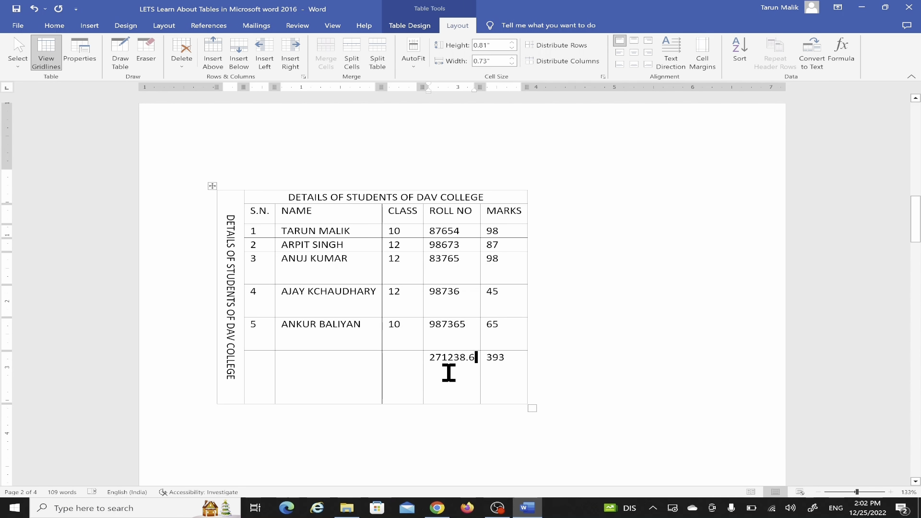
pyautogui.scroll(15, 425, 333)
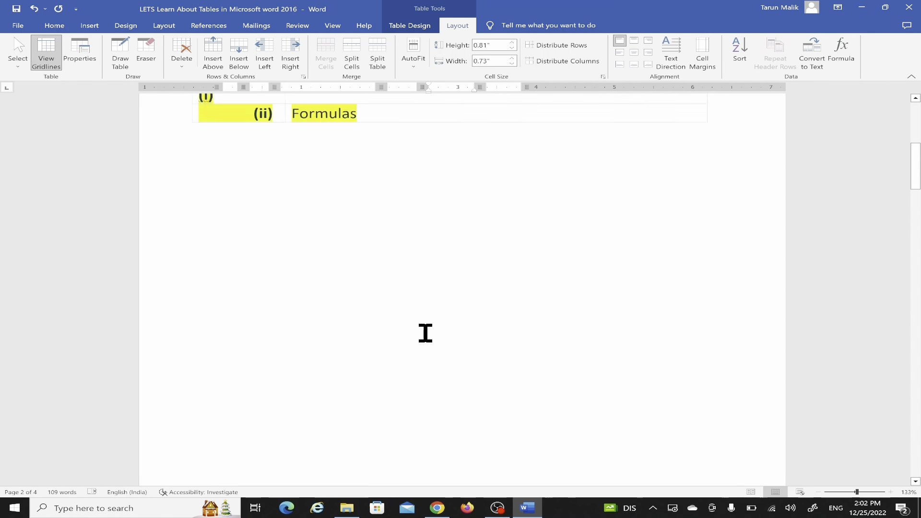
pyautogui.scroll(2, 425, 333)
pyautogui.scroll(-15, 426, 333)
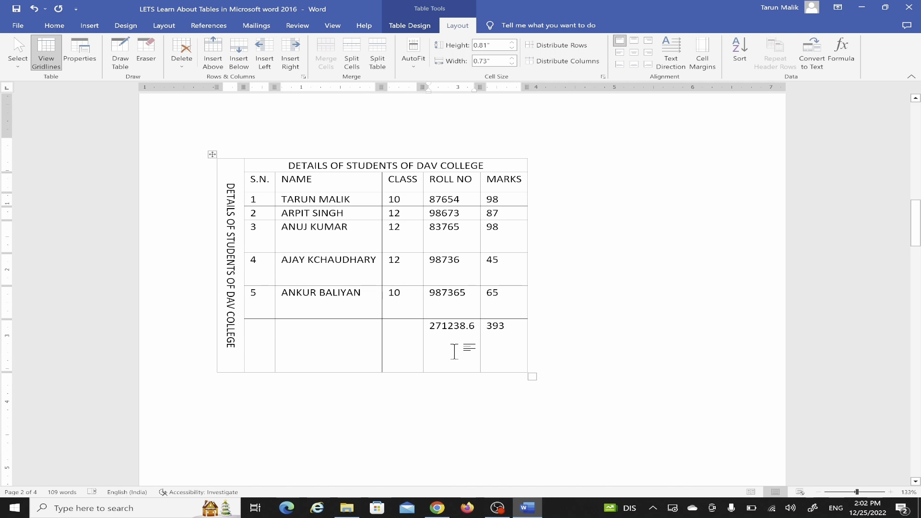
pyautogui.scroll(15, 454, 352)
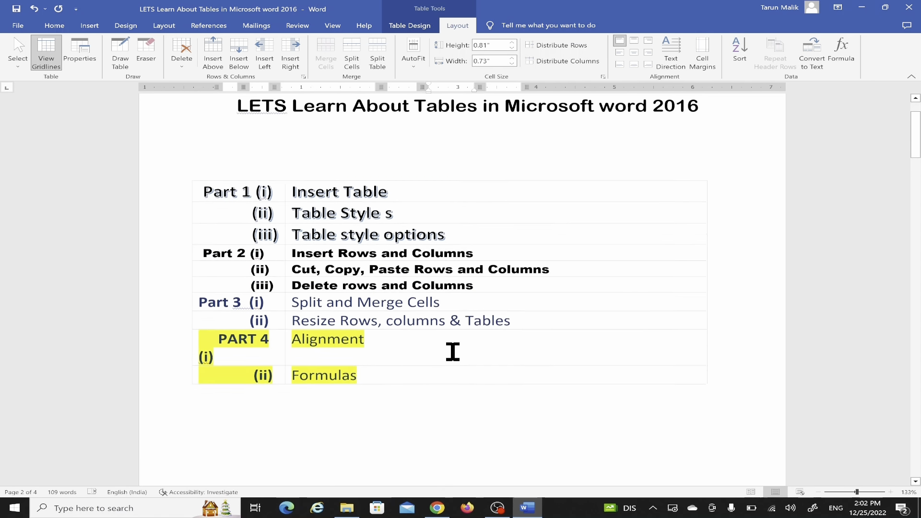